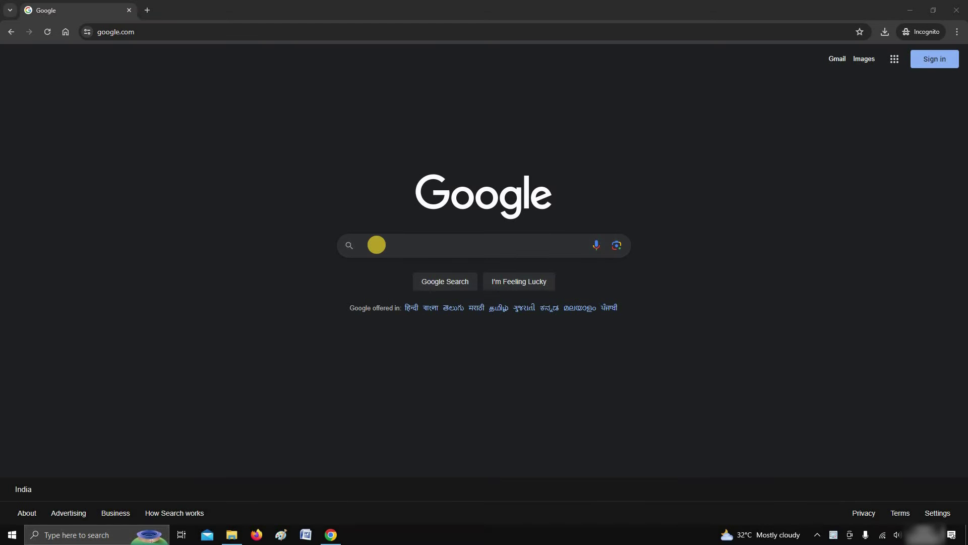
Search Google for 'autodesk student' and open the Autodesk Education & Student Access result
{"action": "left_click", "coordinate": [377, 245]}
{"action": "type", "text": "auto"}
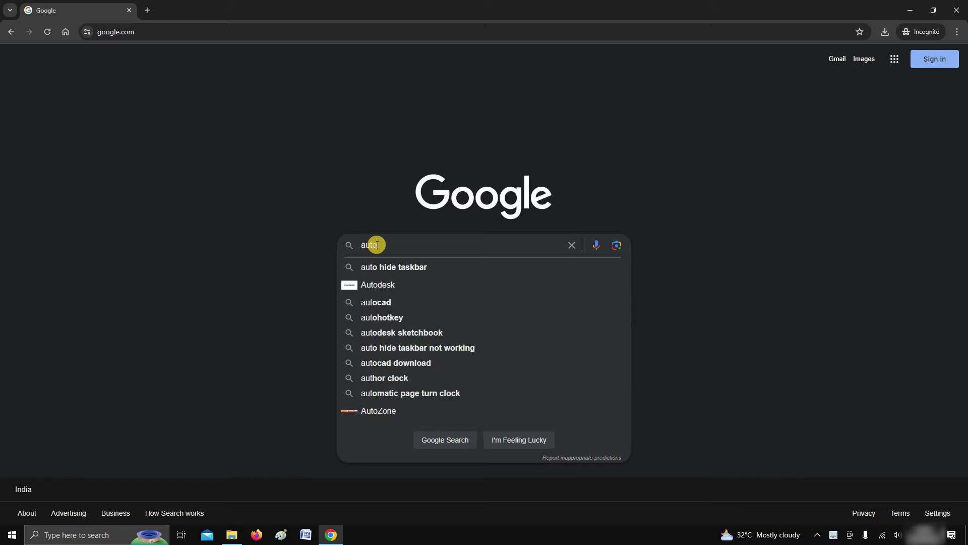
{"action": "type", "text": "desk"}
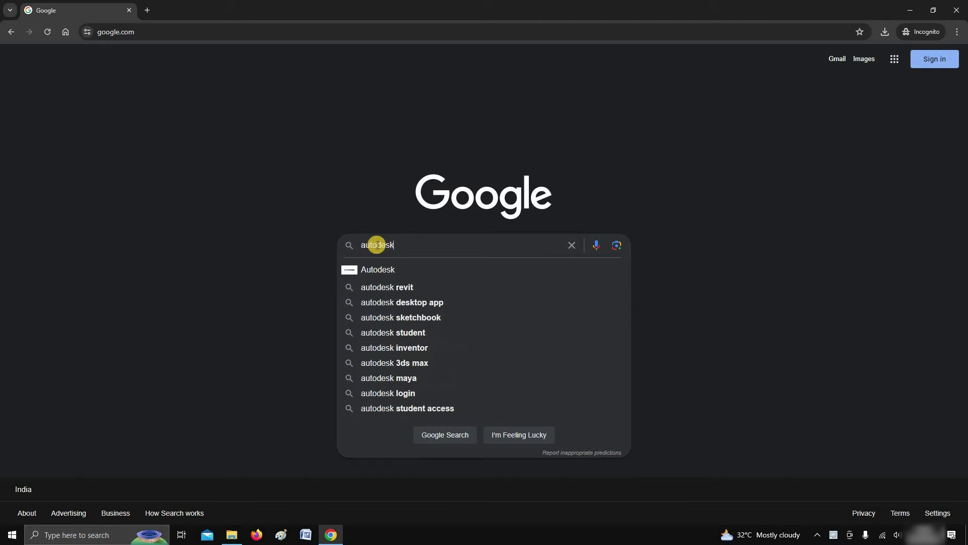
{"action": "type", "text": " student"}
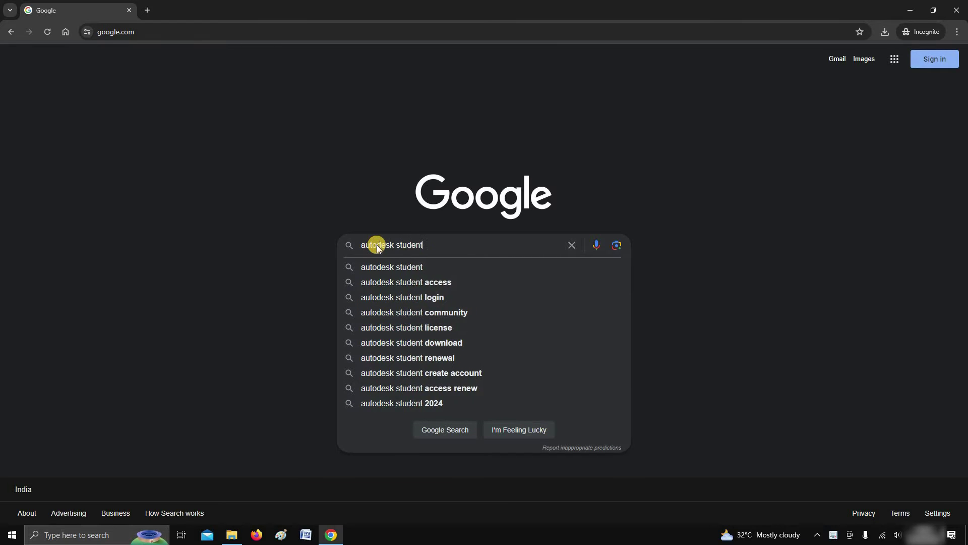
{"action": "key", "text": "Return"}
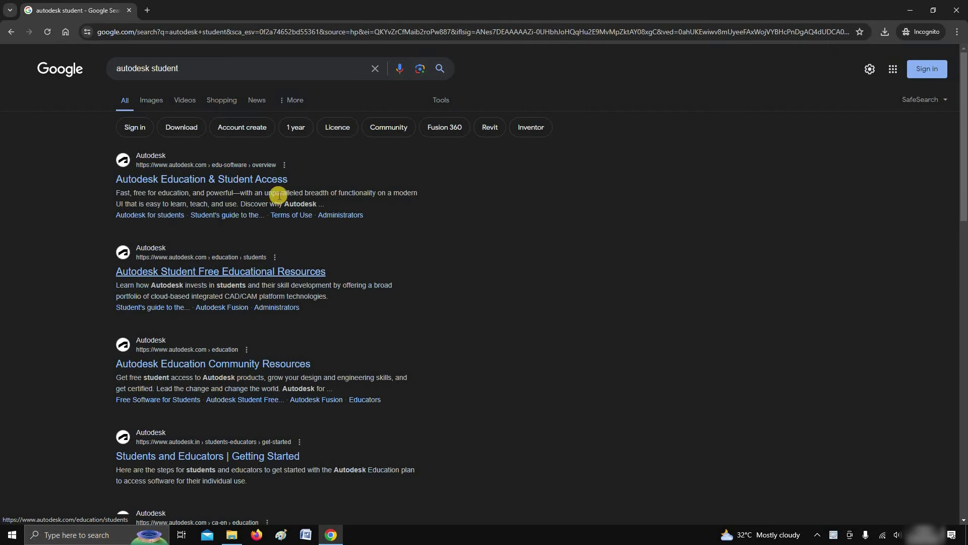
{"action": "left_click", "coordinate": [263, 186]}
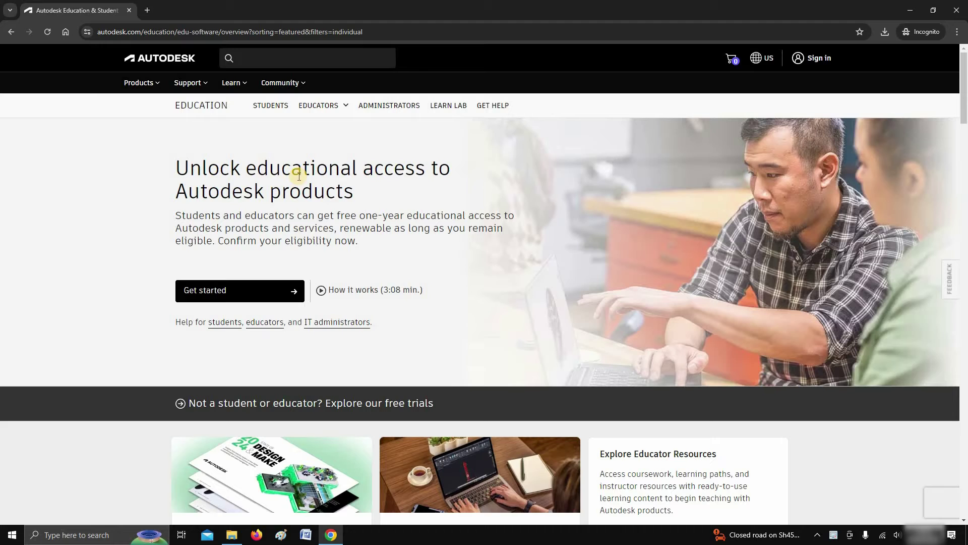
Sign in to the Autodesk account with the account e-mail and password
{"action": "left_click", "coordinate": [797, 57]}
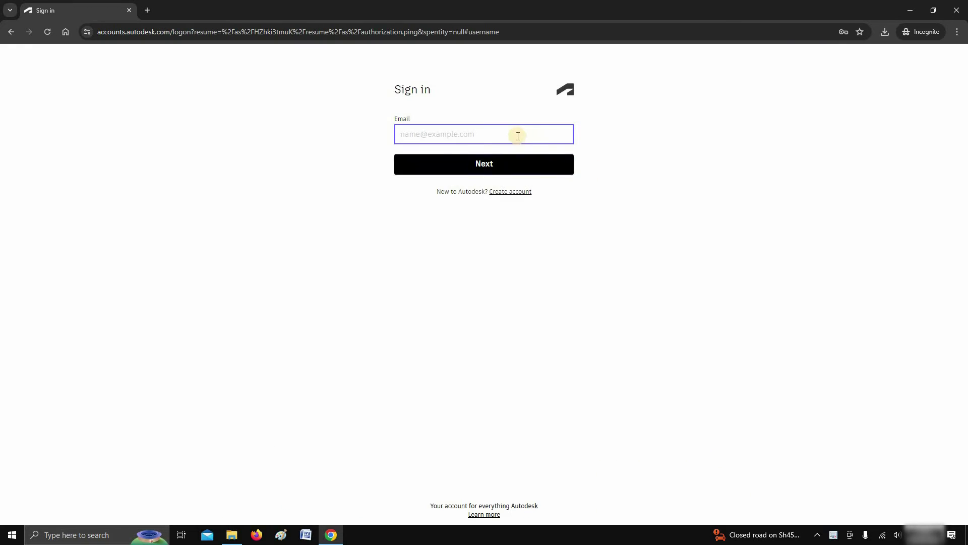
{"action": "left_click", "coordinate": [532, 141]}
{"action": "left_click", "coordinate": [532, 142]}
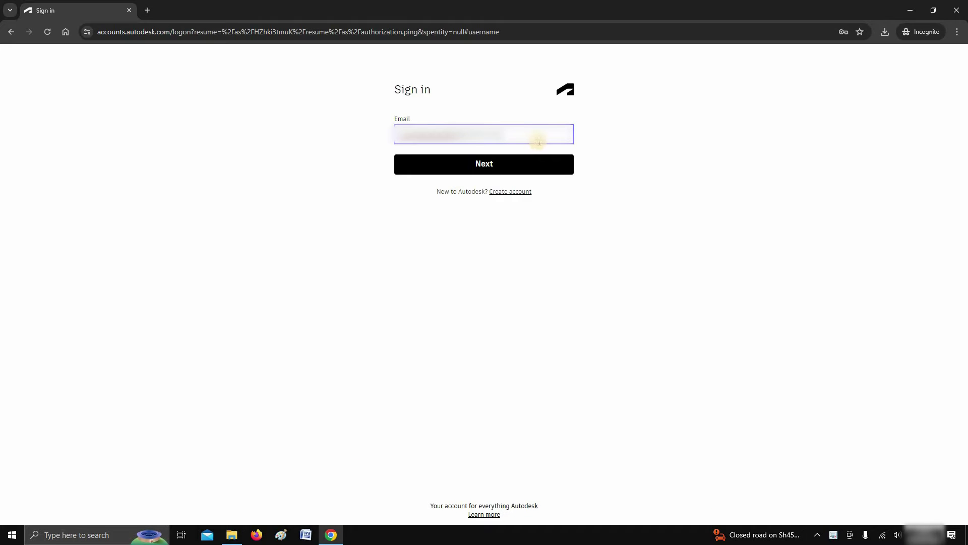
{"action": "left_click", "coordinate": [532, 161]}
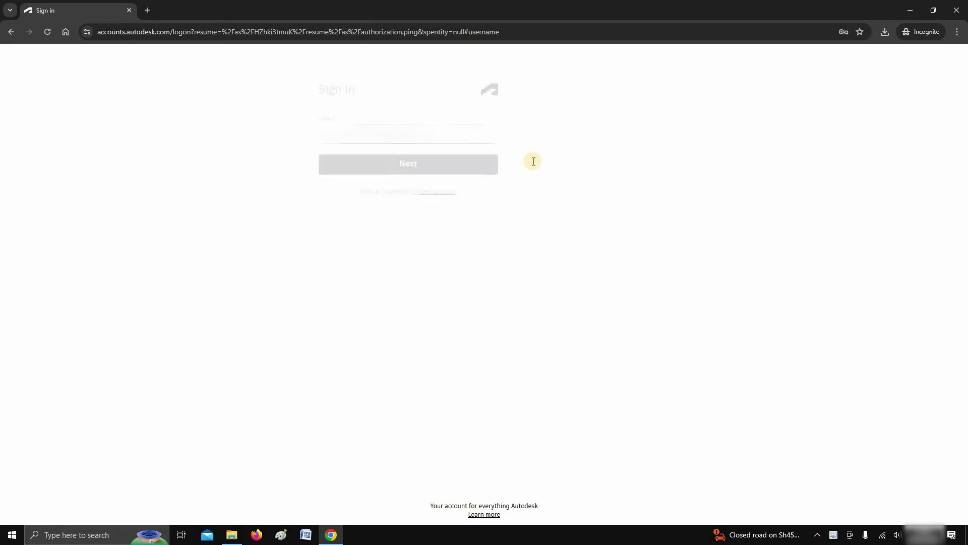
{"action": "type", "text": "***"}
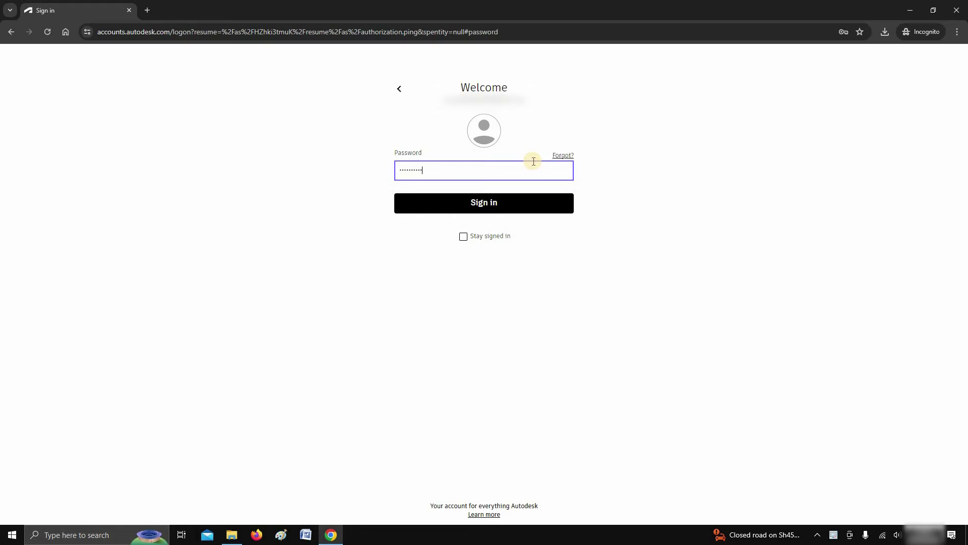
{"action": "key", "text": "Return"}
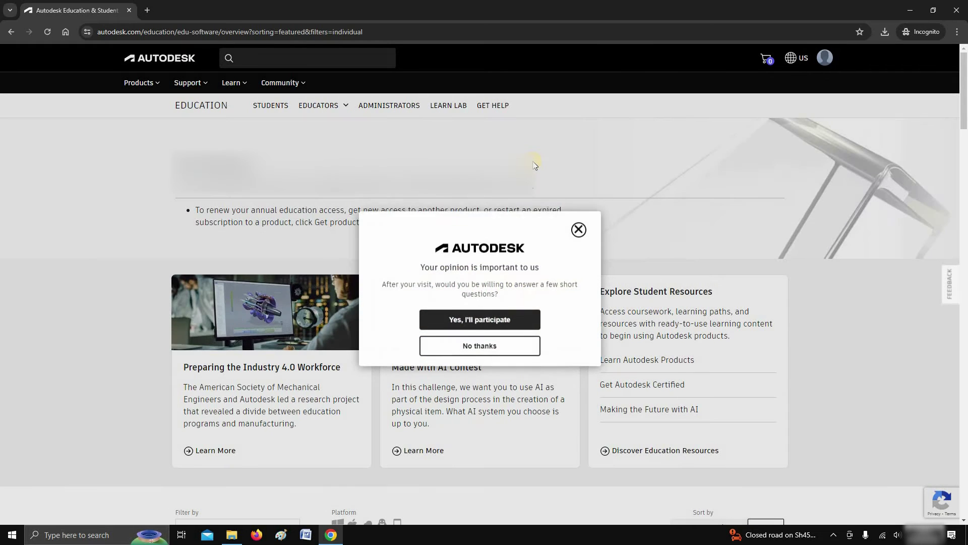
Decline the feedback survey and choose Get product on 3ds Max in the product grid
{"action": "left_click", "coordinate": [497, 342]}
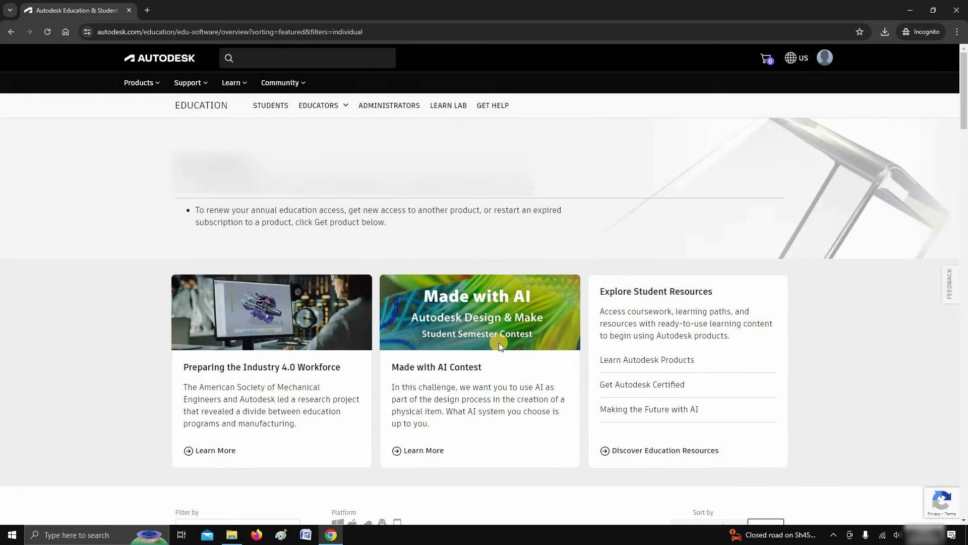
{"action": "scroll", "coordinate": [498, 343], "scroll_direction": "down", "scroll_amount": 13}
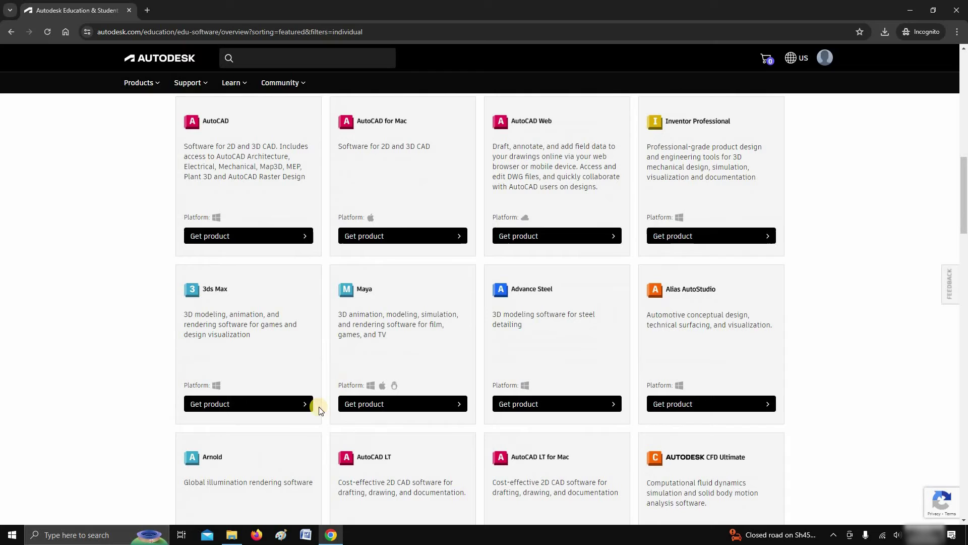
{"action": "left_click", "coordinate": [306, 403]}
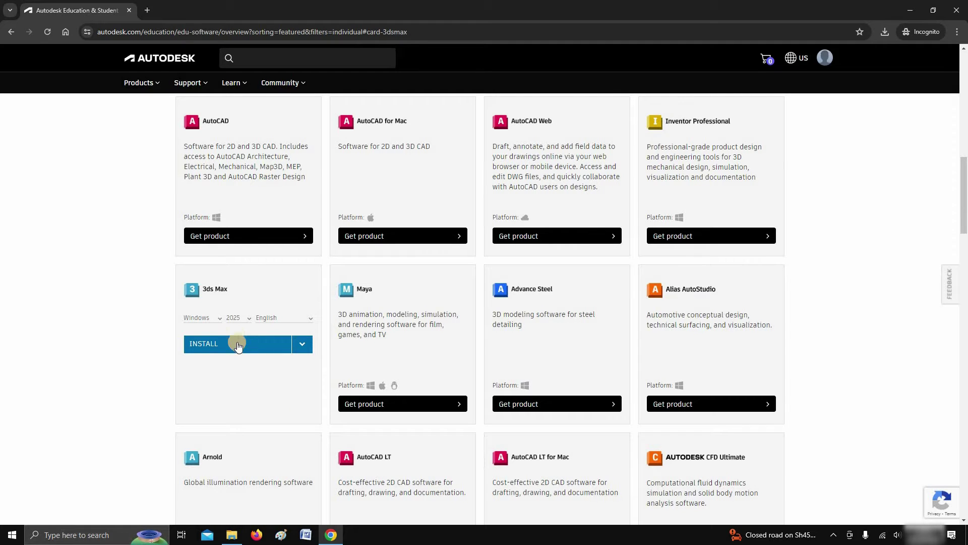
Set the 3ds Max install options to Windows, version 2025 and English
{"action": "left_click", "coordinate": [217, 319]}
{"action": "left_click", "coordinate": [204, 329]}
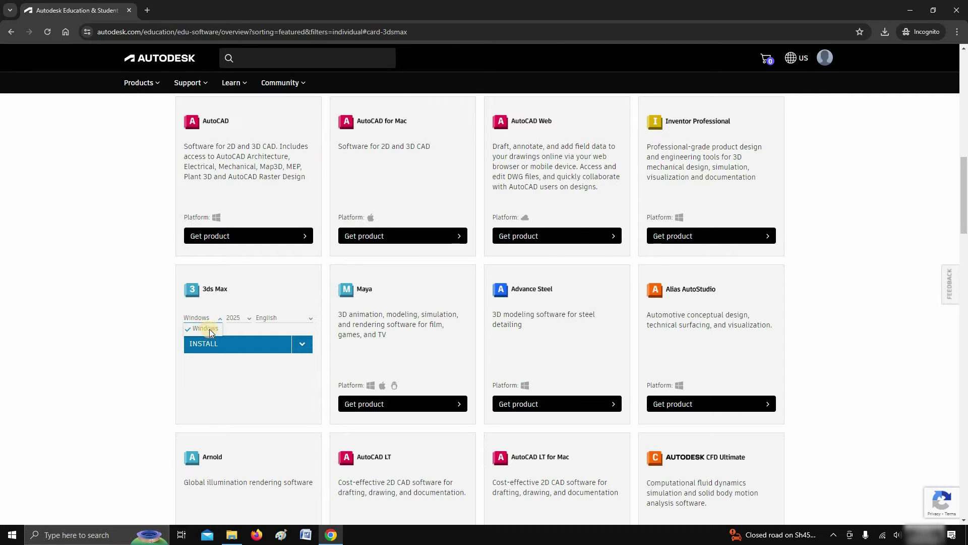
{"action": "left_click", "coordinate": [245, 319]}
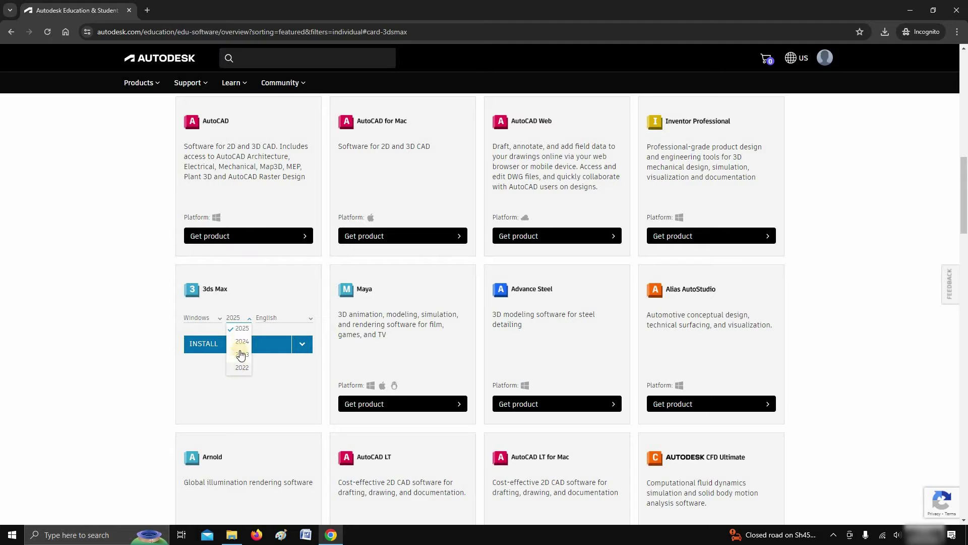
{"action": "left_click", "coordinate": [248, 327]}
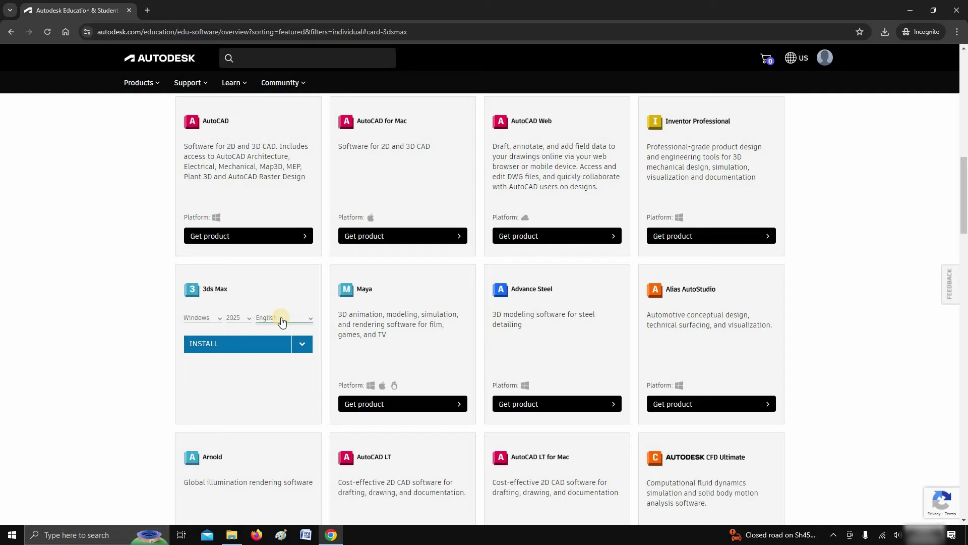
{"action": "left_click", "coordinate": [281, 320]}
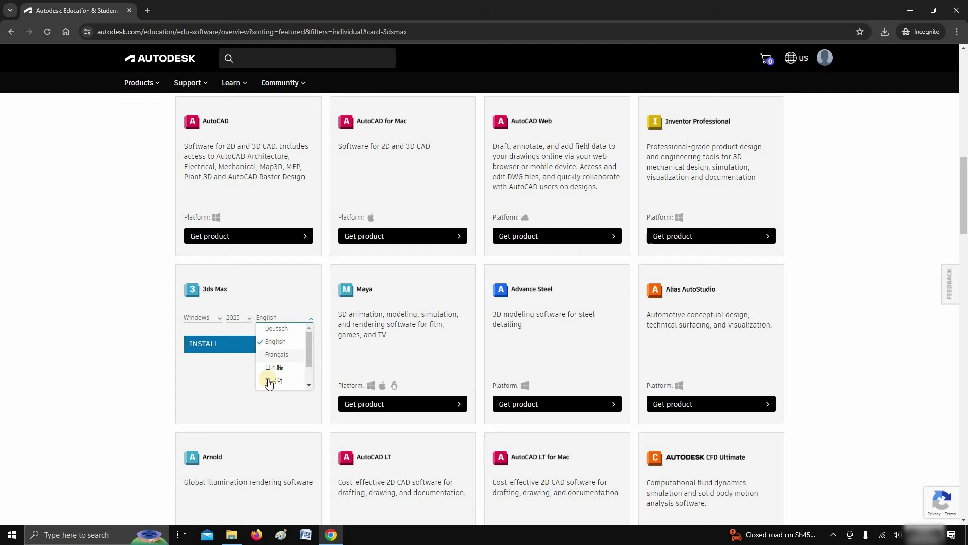
{"action": "left_click", "coordinate": [276, 341]}
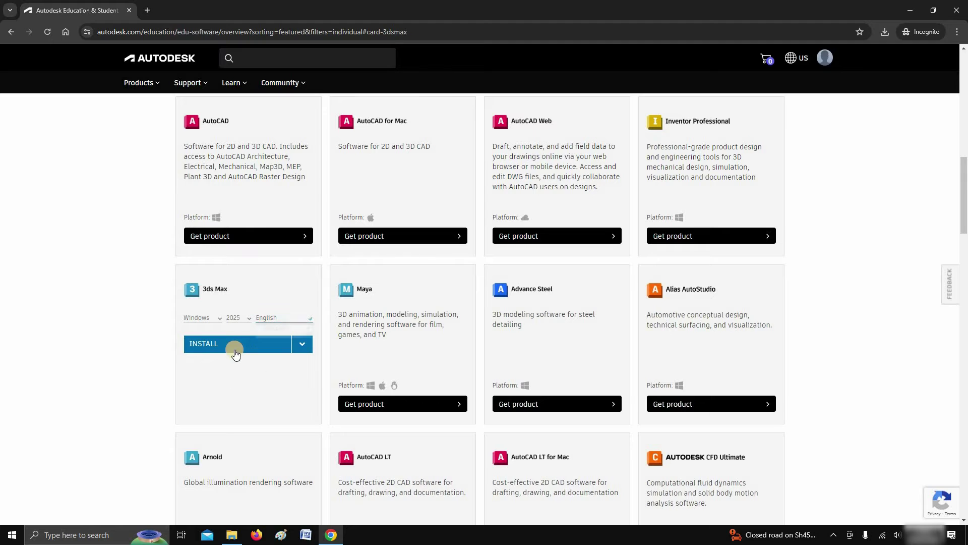
Download the 3ds Max 2025 installer, saving it into the Desktop's 3D max folder
{"action": "left_click", "coordinate": [299, 345]}
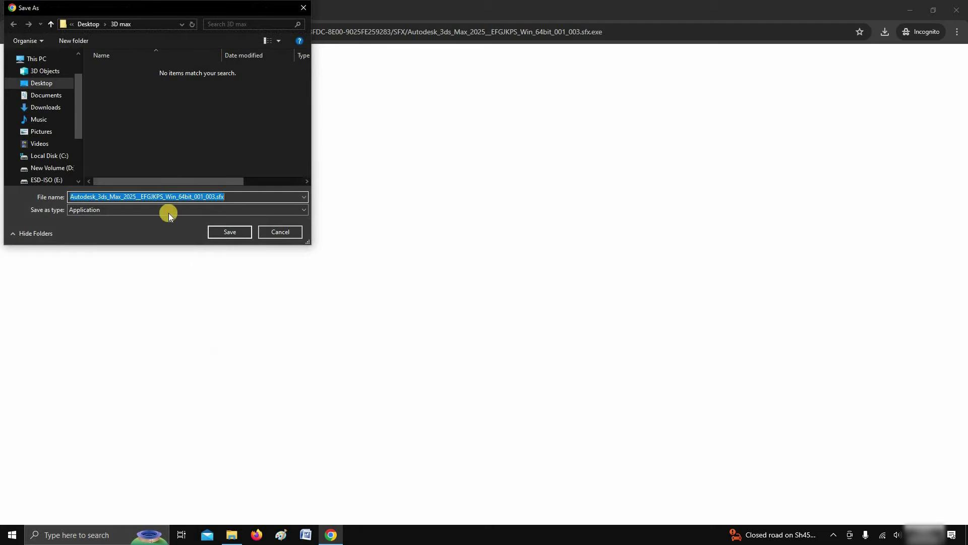
{"action": "left_click", "coordinate": [230, 233]}
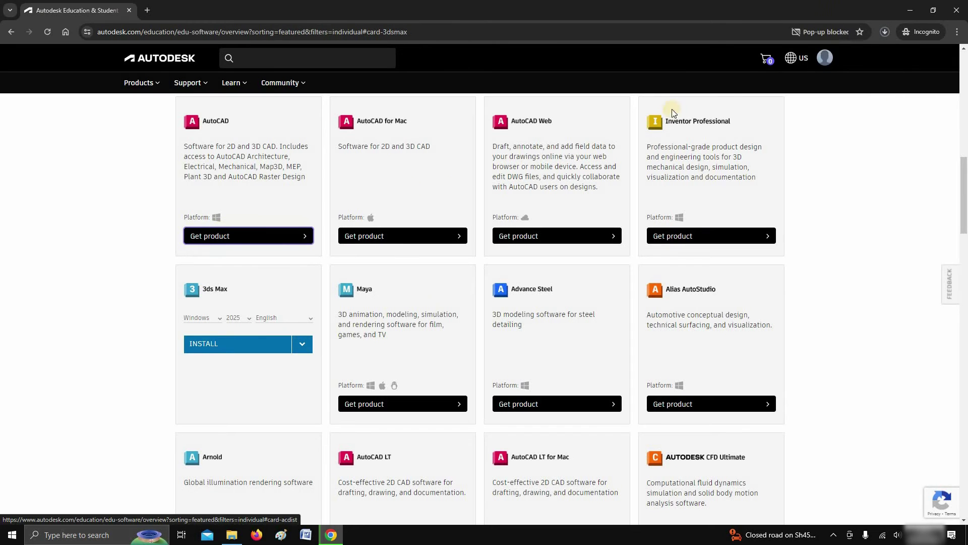
Always allow pop-ups and redirects from the Autodesk site
{"action": "left_click", "coordinate": [844, 32]}
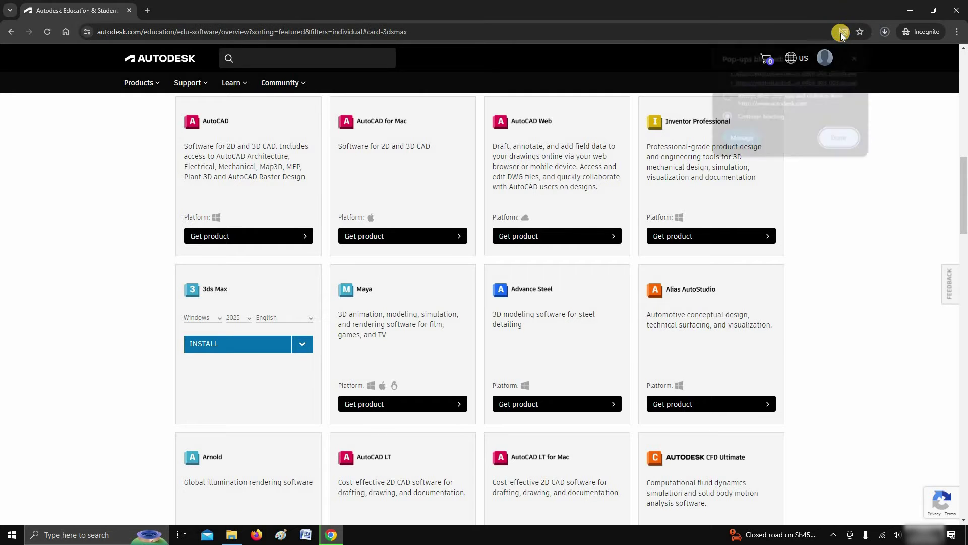
{"action": "left_click", "coordinate": [724, 97]}
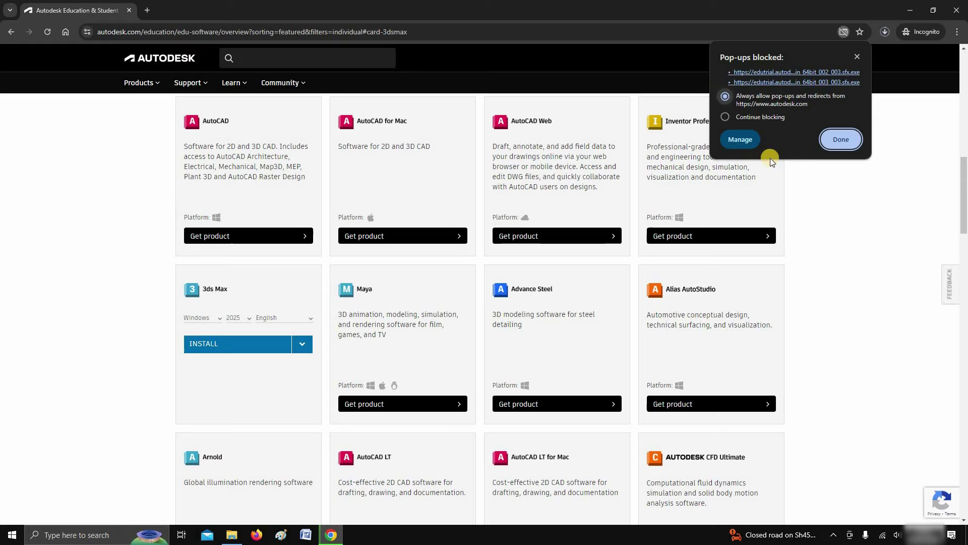
{"action": "left_click", "coordinate": [841, 139]}
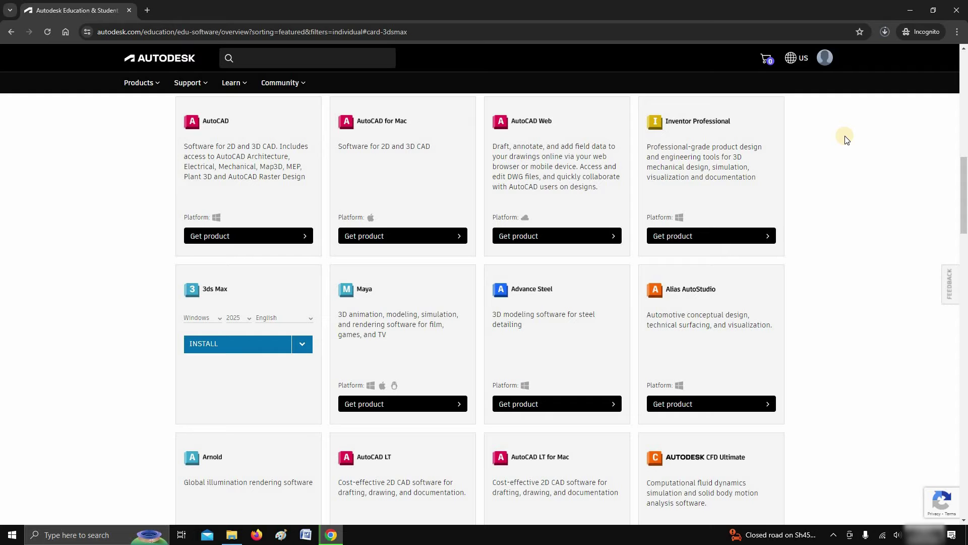
Pause and cancel the partial 3ds Max installer download, then show the download choices again
{"action": "left_click", "coordinate": [881, 32]}
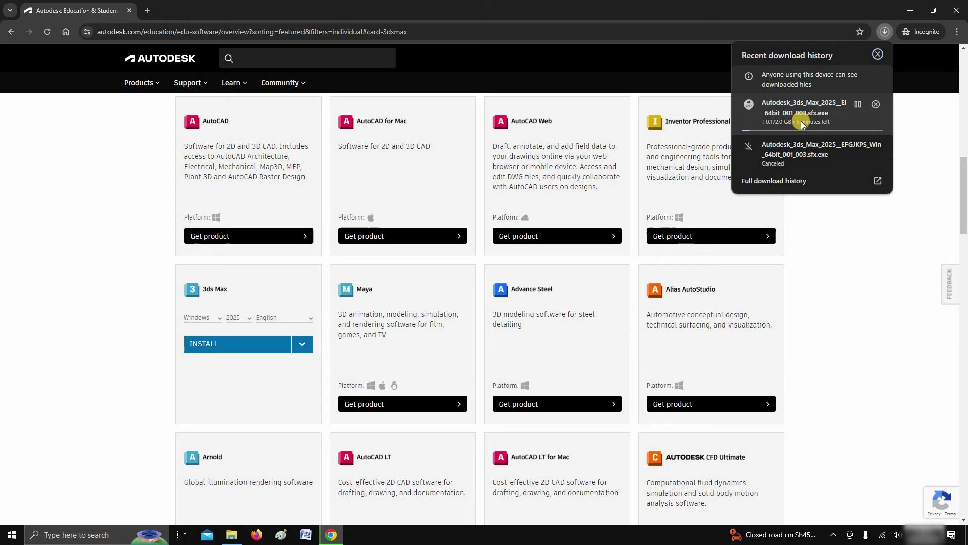
{"action": "left_click", "coordinate": [858, 104]}
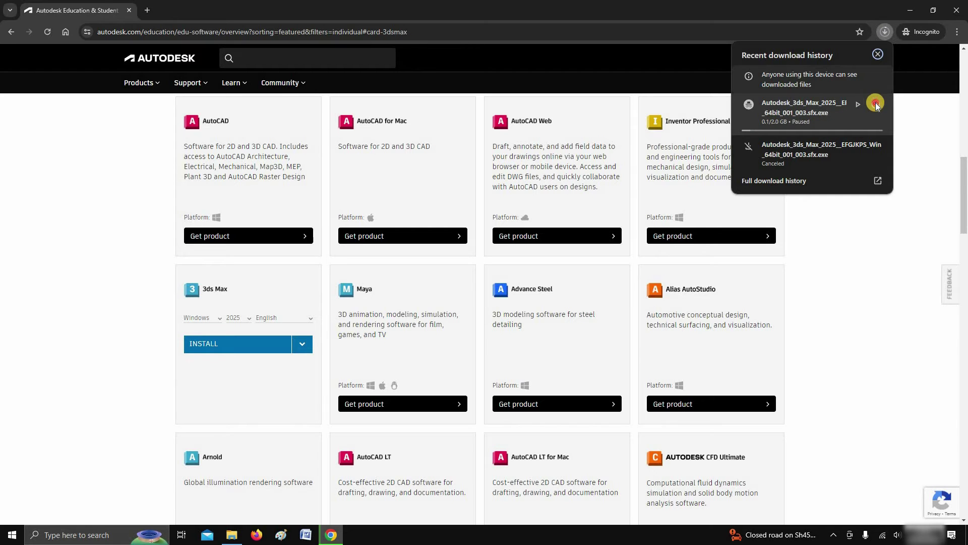
{"action": "left_click", "coordinate": [876, 104]}
{"action": "left_click", "coordinate": [218, 398]}
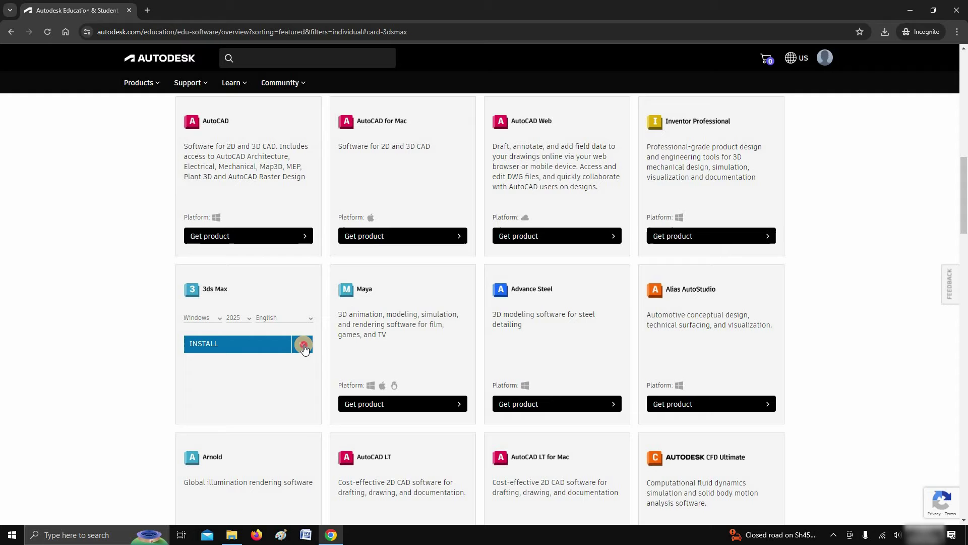
{"action": "left_click", "coordinate": [303, 345]}
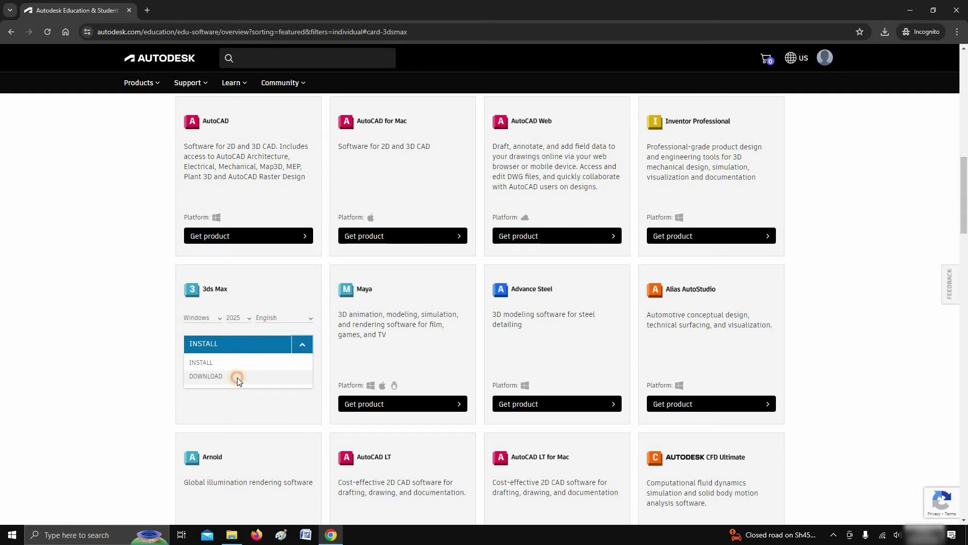
Download installer parts 001, 002 and 003, saving each into Desktop > 3D max
{"action": "left_click", "coordinate": [238, 379]}
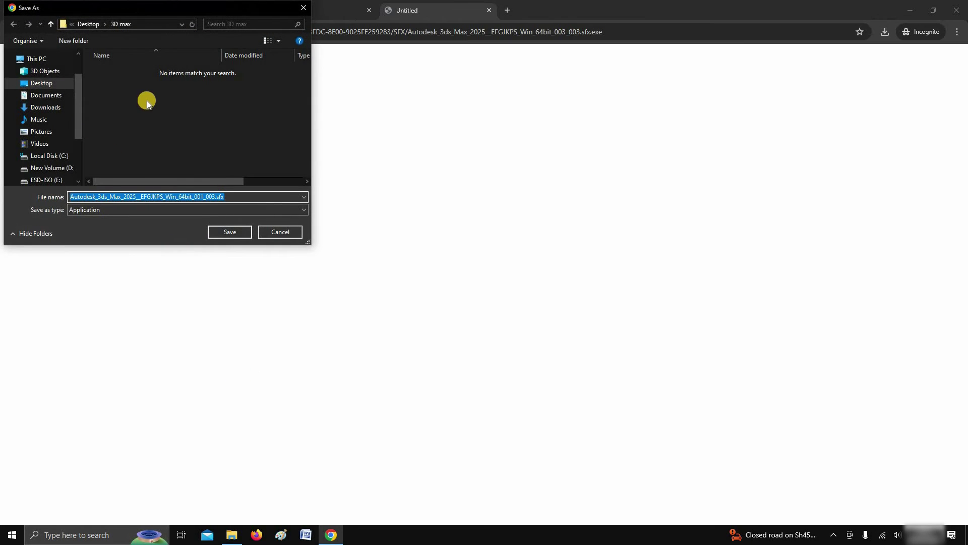
{"action": "left_click", "coordinate": [224, 233]}
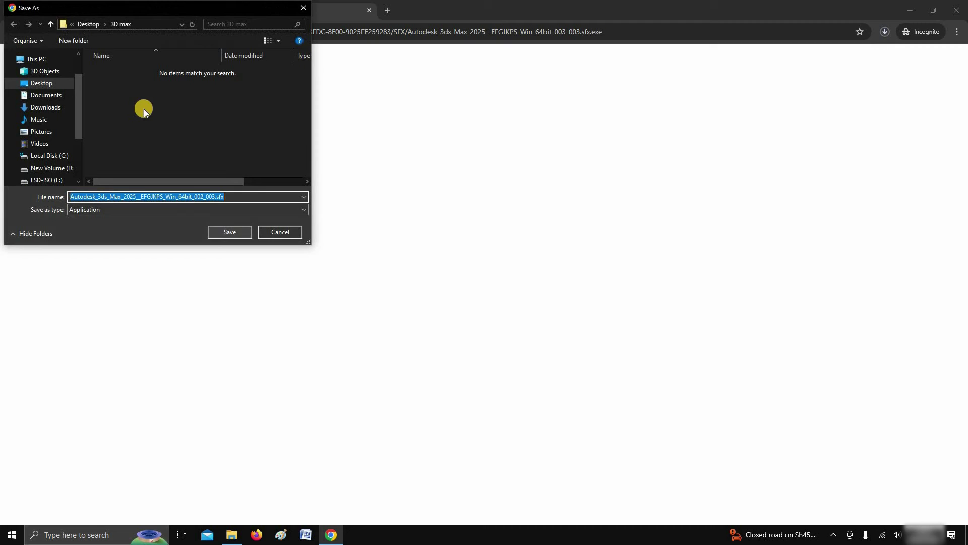
{"action": "left_click", "coordinate": [219, 232]}
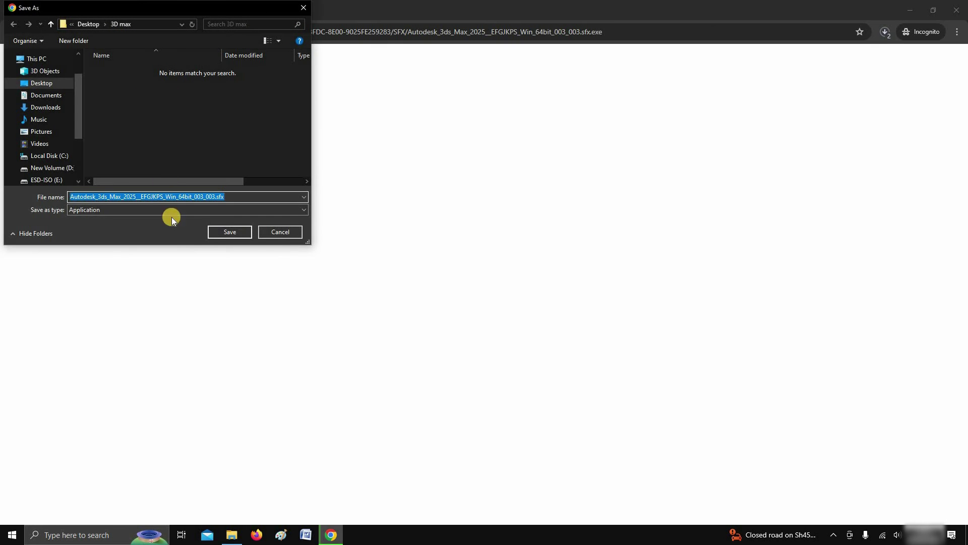
{"action": "left_click", "coordinate": [211, 233]}
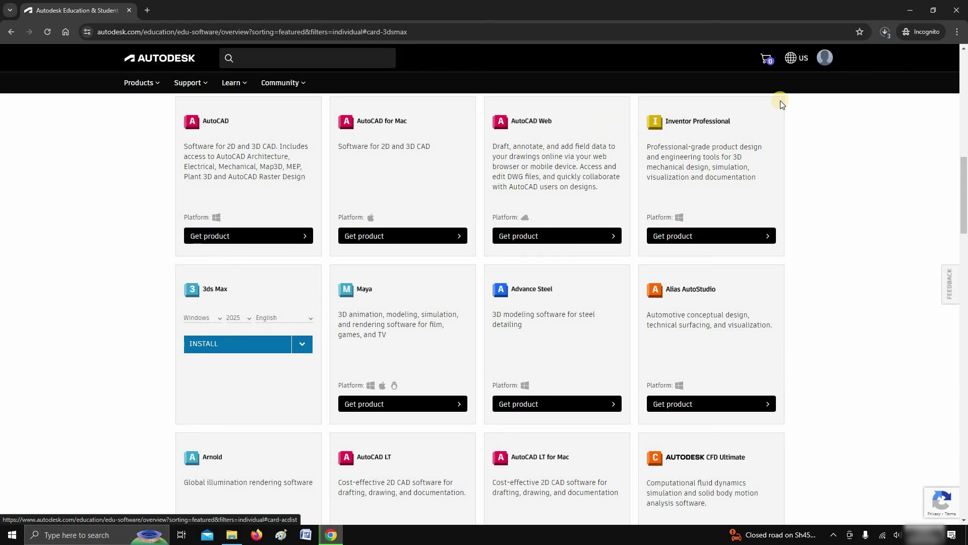
Open Chrome's recent download history to watch the three installer parts finish
{"action": "left_click", "coordinate": [882, 32]}
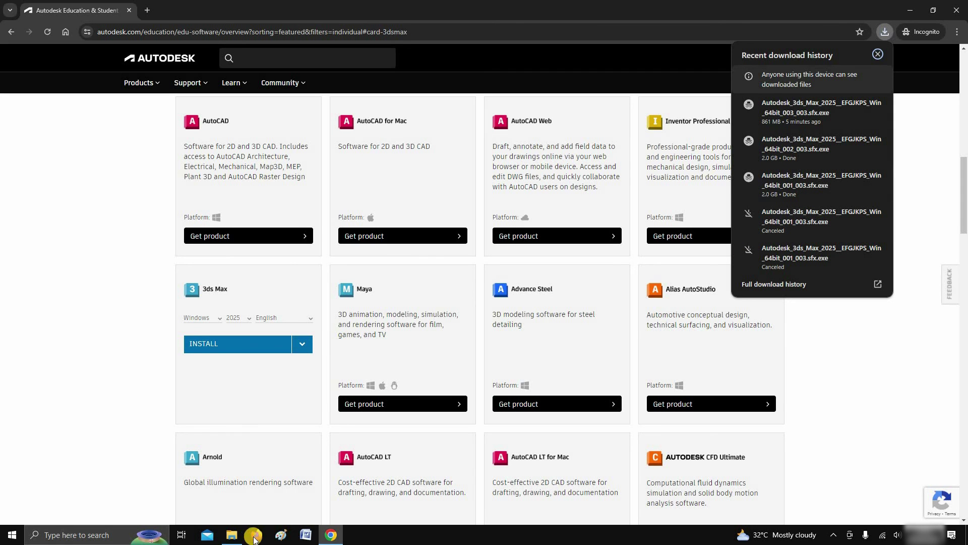
Open the 3D max folder in File Explorer and refresh it so only the three installers remain
{"action": "left_click", "coordinate": [232, 534]}
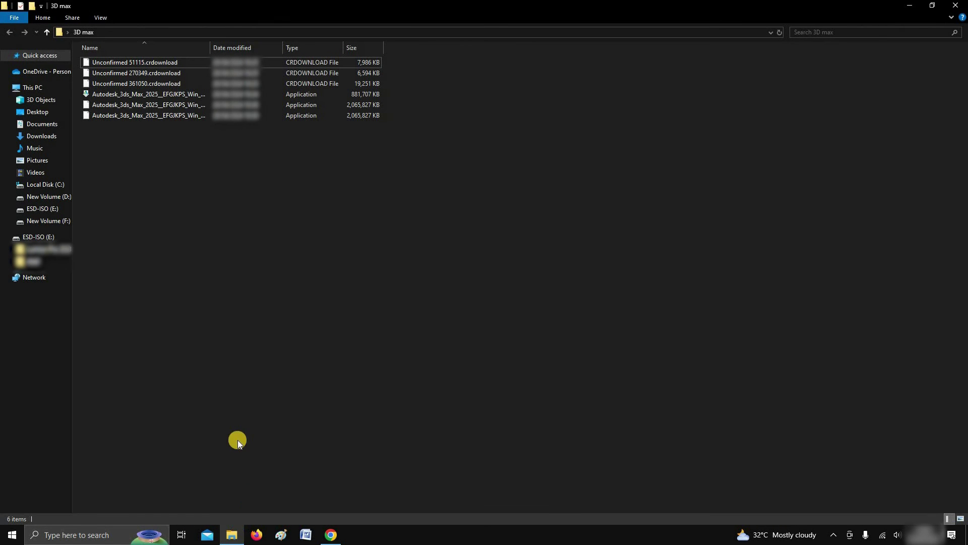
{"action": "left_click", "coordinate": [174, 73]}
{"action": "left_click", "coordinate": [218, 150]}
{"action": "right_click", "coordinate": [212, 158]}
{"action": "left_click", "coordinate": [179, 199]}
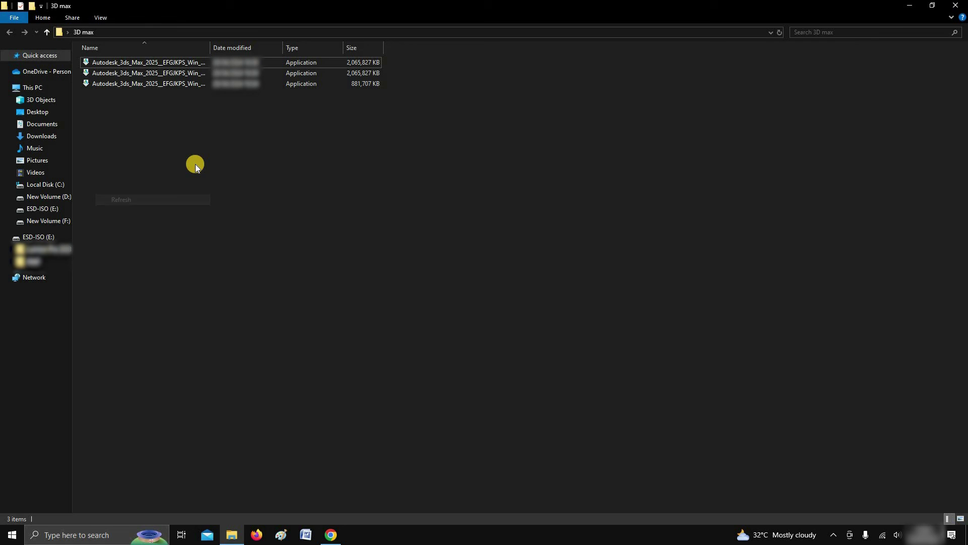
{"action": "left_click", "coordinate": [195, 63]}
{"action": "left_click", "coordinate": [205, 92]}
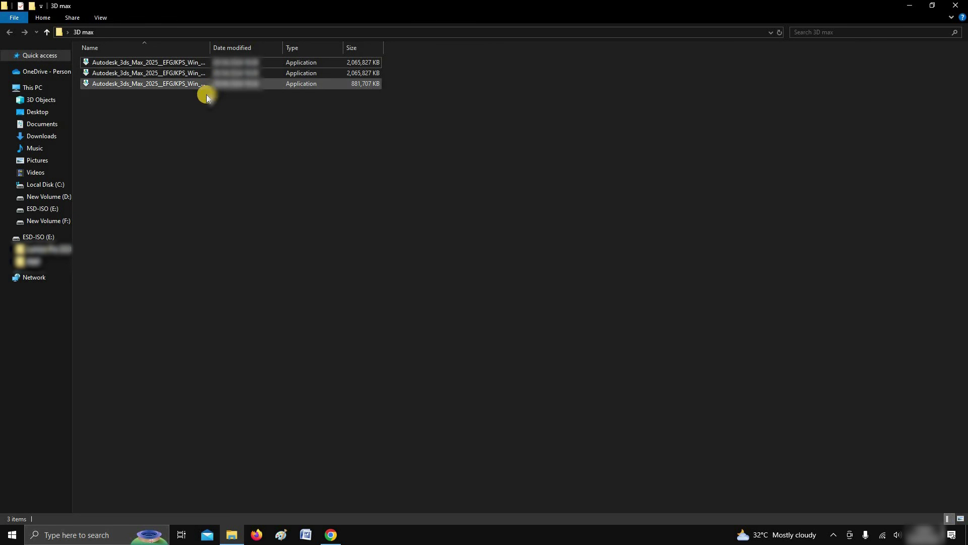